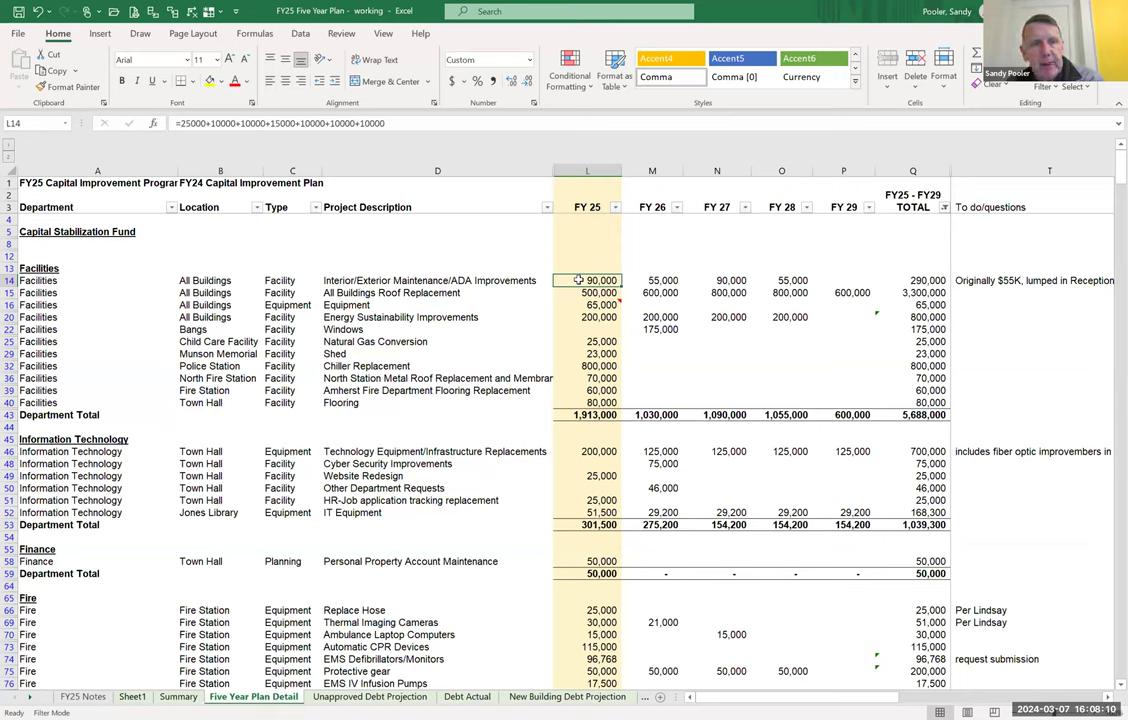
# Review the FY 25 amounts of the Facilities projects one by one, from building maintenance down to the department total
pyautogui.press('Down')
pyautogui.press('Down')
pyautogui.press('Down')
pyautogui.press('Down')
pyautogui.press('Down')
pyautogui.press('Down')
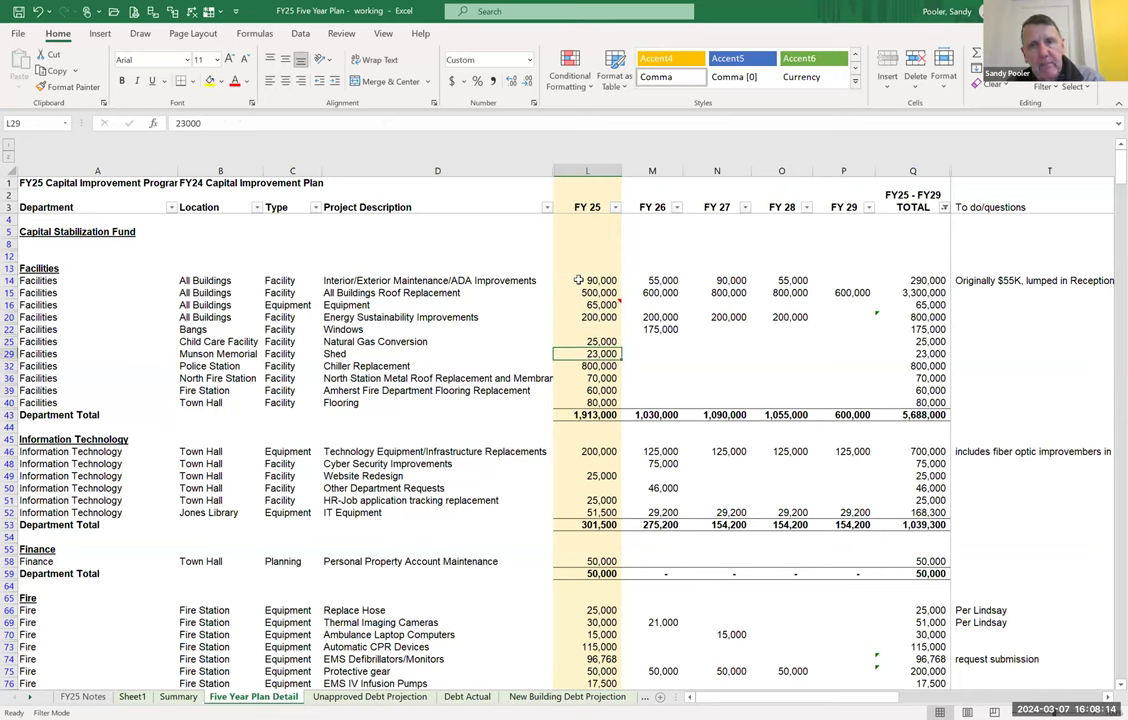
pyautogui.press('Down')
pyautogui.press('Down')
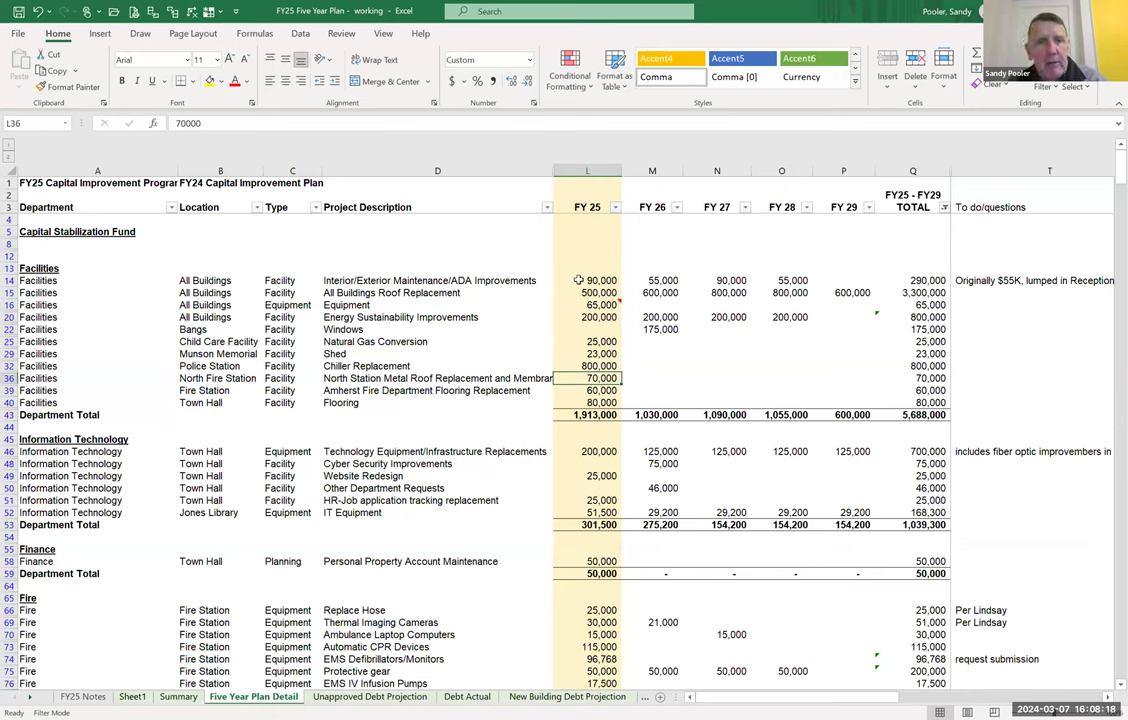
pyautogui.press('Down')
pyautogui.press('Down')
pyautogui.press('Down')
# Examine the Information Technology row for Technology Equipment/Infrastructure Replacements across FY 25 to FY 29, returning to its FY 25 cell
pyautogui.press('Down')
pyautogui.press('Down')
pyautogui.press('Down')
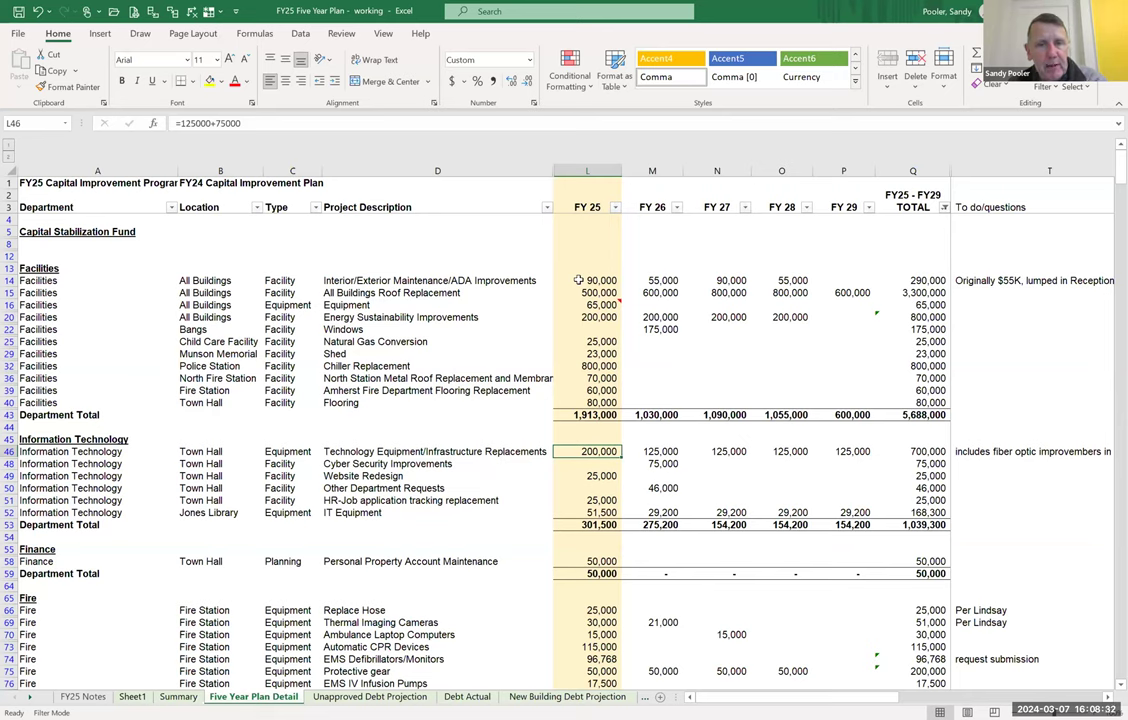
pyautogui.press('Right')
pyautogui.press('Right')
pyautogui.press('Right')
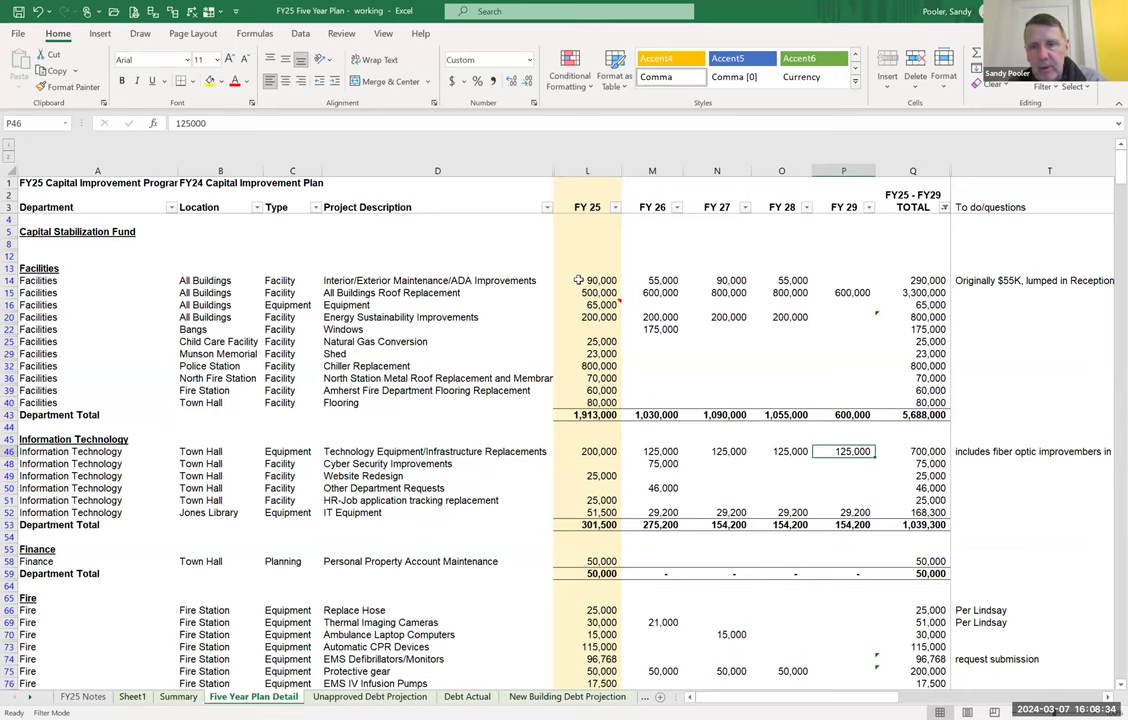
pyautogui.press('Left')
pyautogui.press('Left')
pyautogui.press('Left')
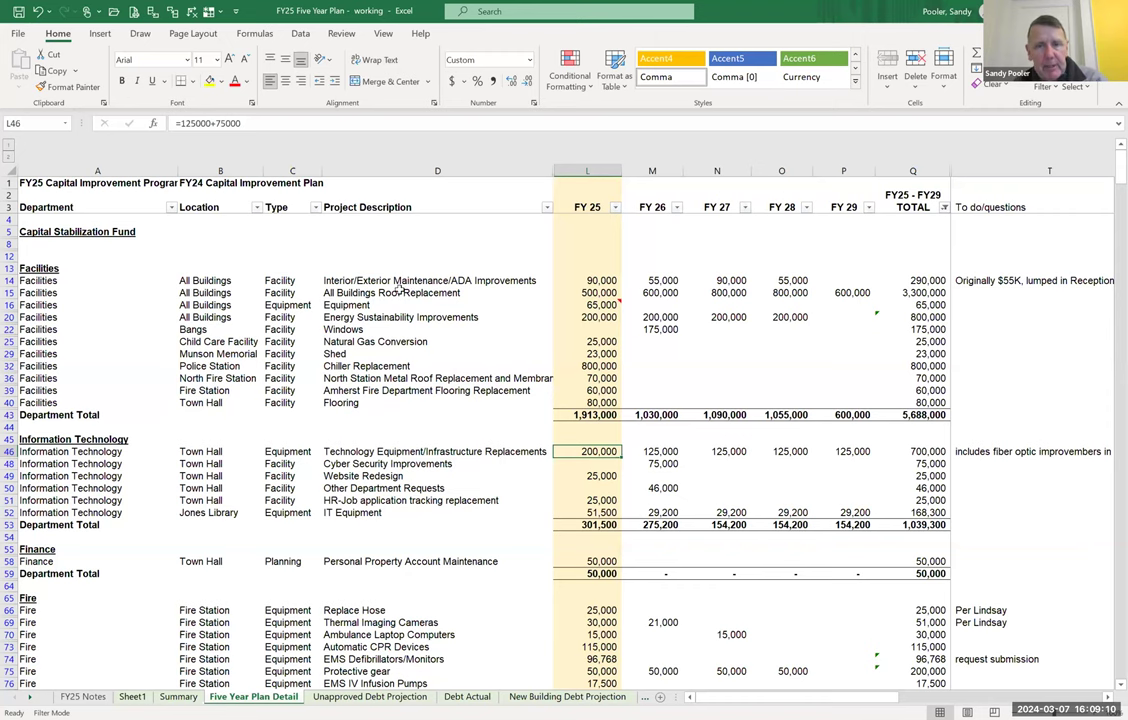
# Look through the project requests of the remaining departments, from Finance, Fire and Police through Schools and Public Works to Vehicles
pyautogui.scroll(-5, 680, 438)
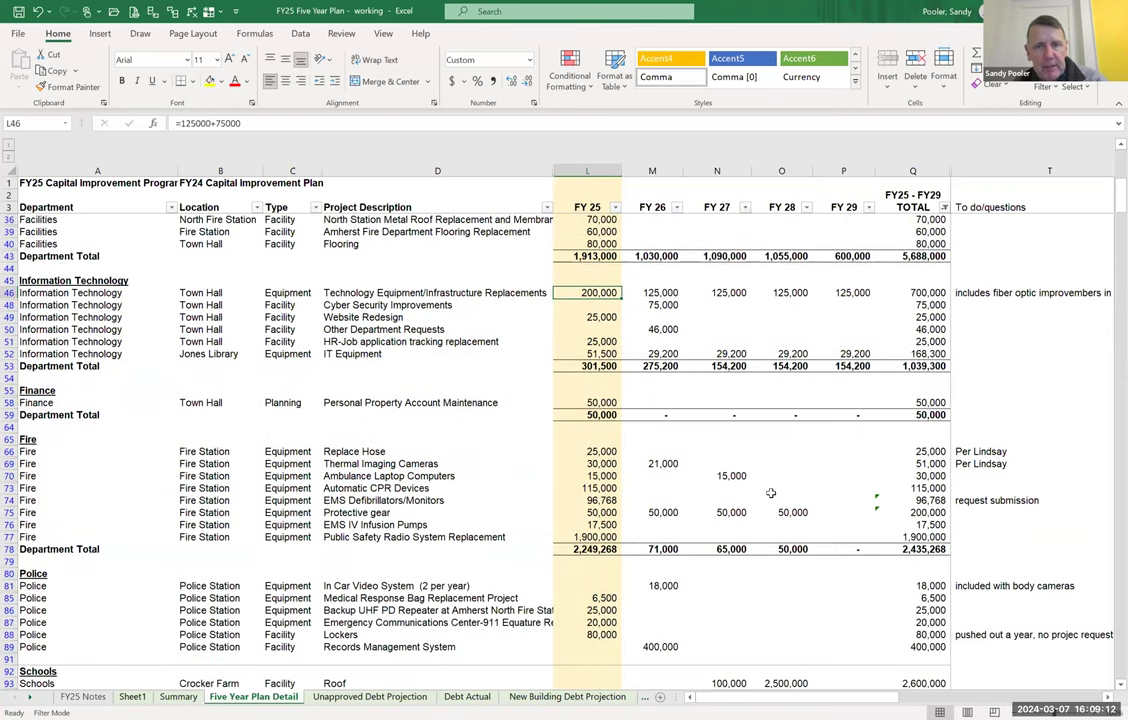
pyautogui.scroll(-1, 771, 493)
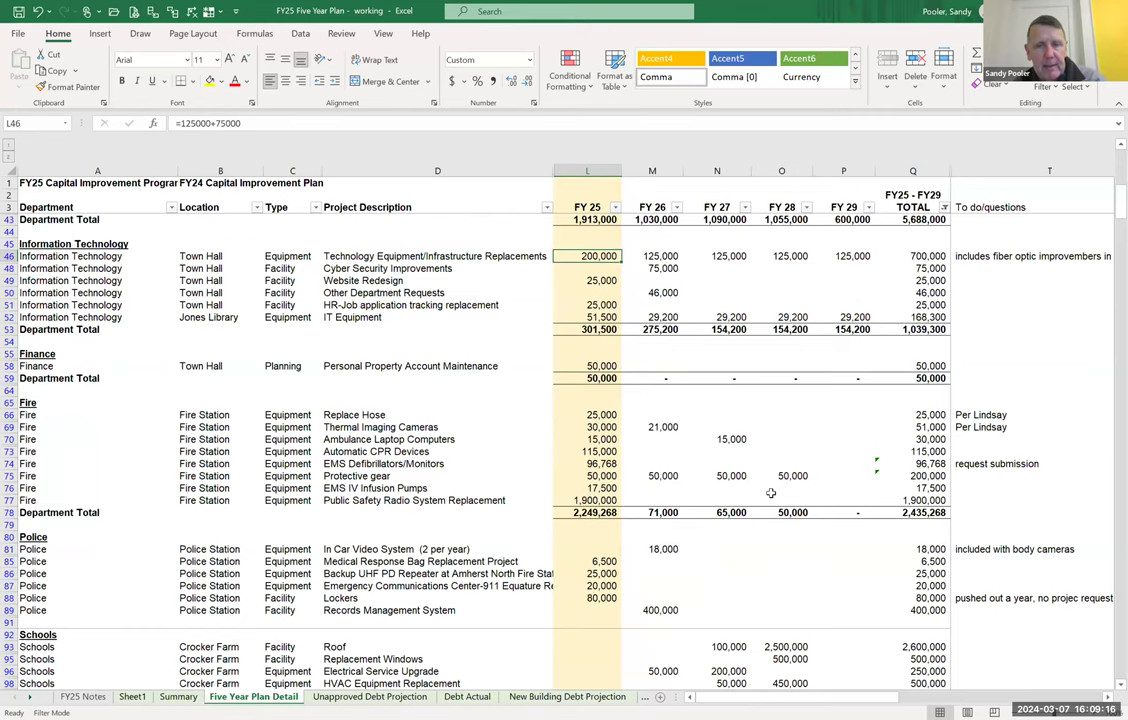
pyautogui.scroll(-4, 771, 493)
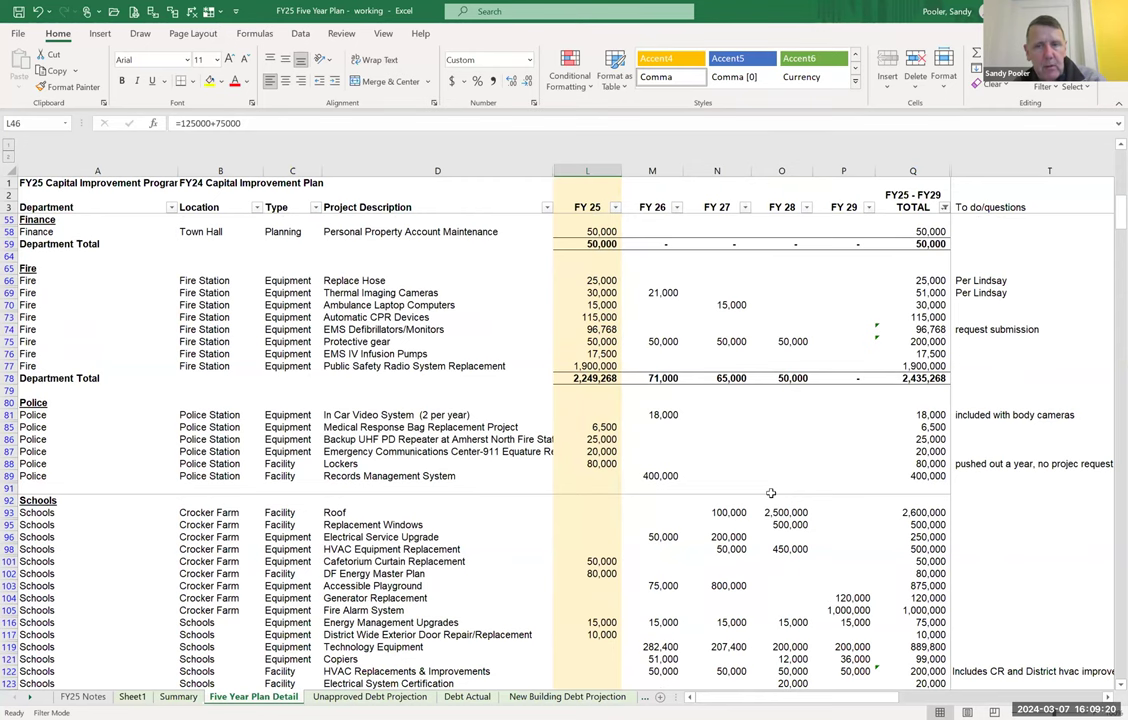
pyautogui.scroll(-4, 771, 493)
pyautogui.scroll(2, 771, 493)
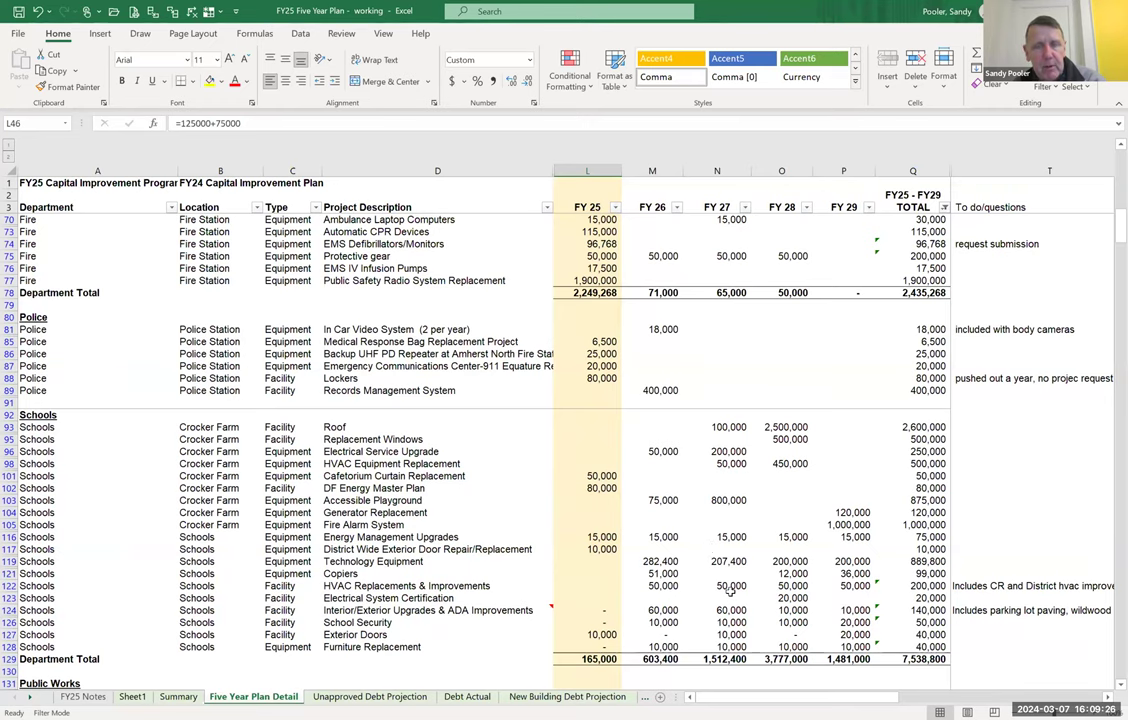
pyautogui.scroll(-1, 731, 591)
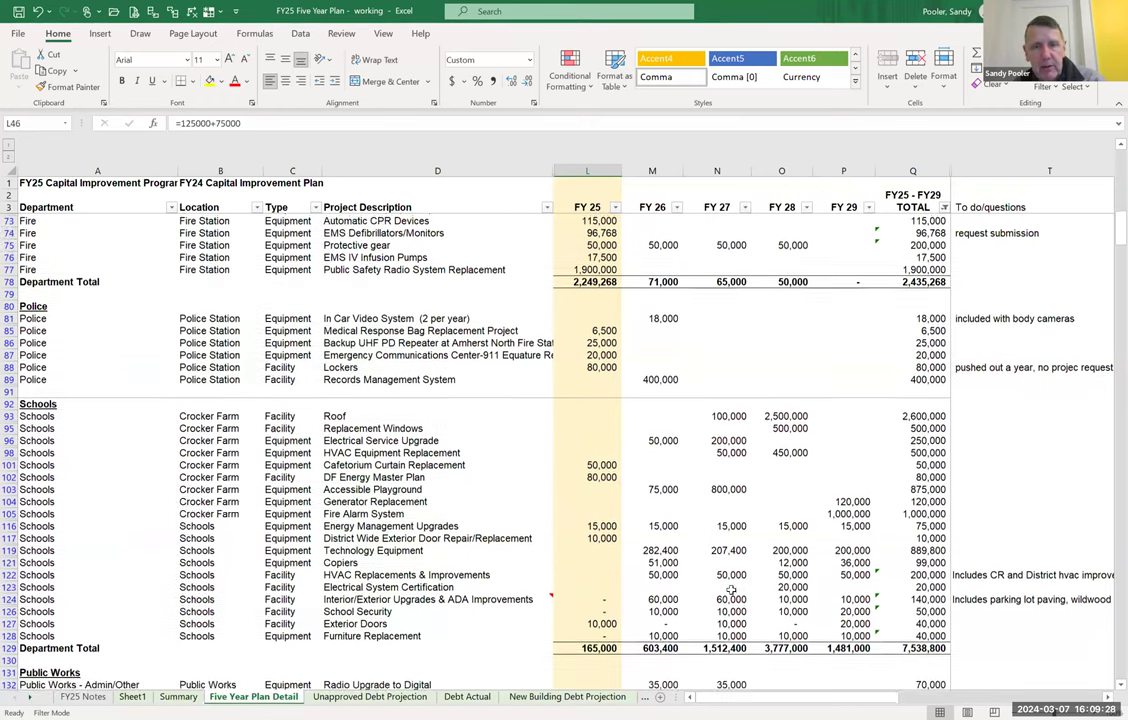
pyautogui.scroll(-8, 731, 591)
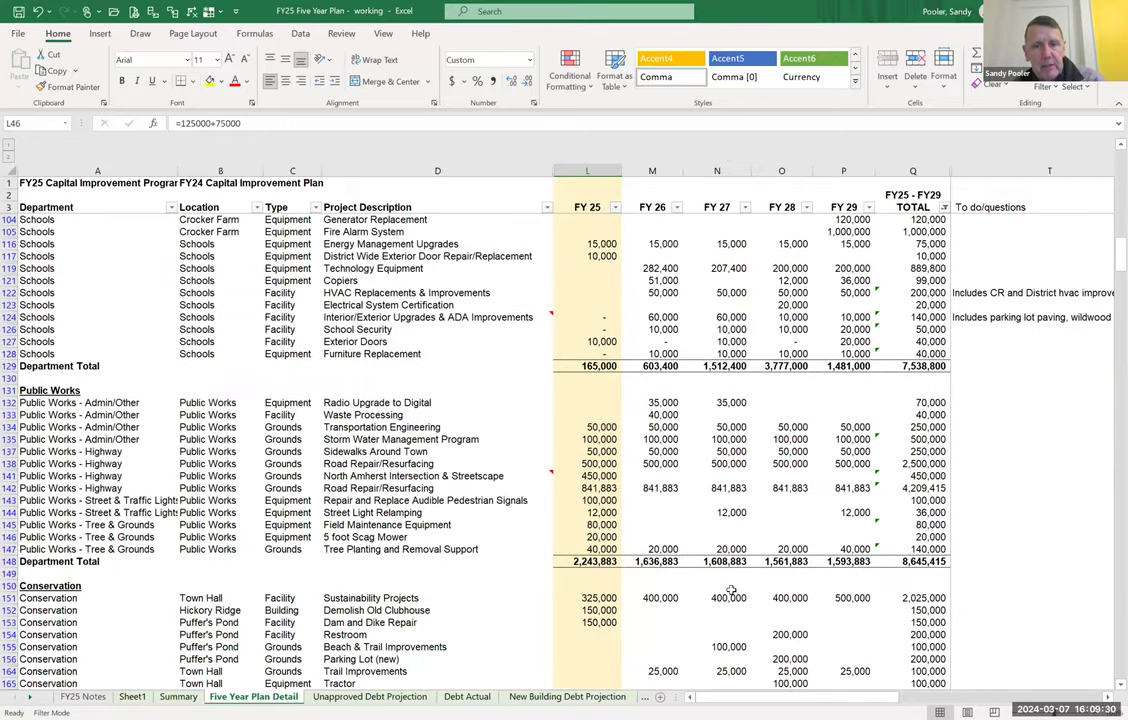
pyautogui.scroll(-20, 731, 591)
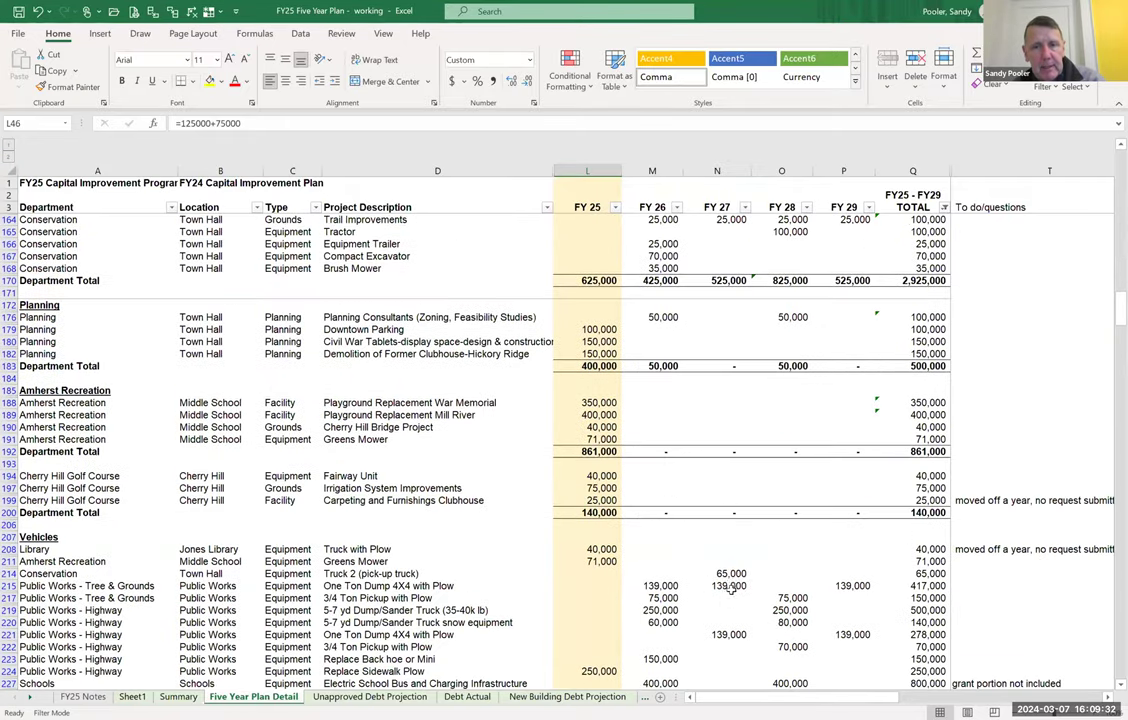
# Inspect the FY 25 Grand Total and the FY 27 amount for the new Public Works building
pyautogui.scroll(-1, 733, 585)
pyautogui.scroll(1, 716, 578)
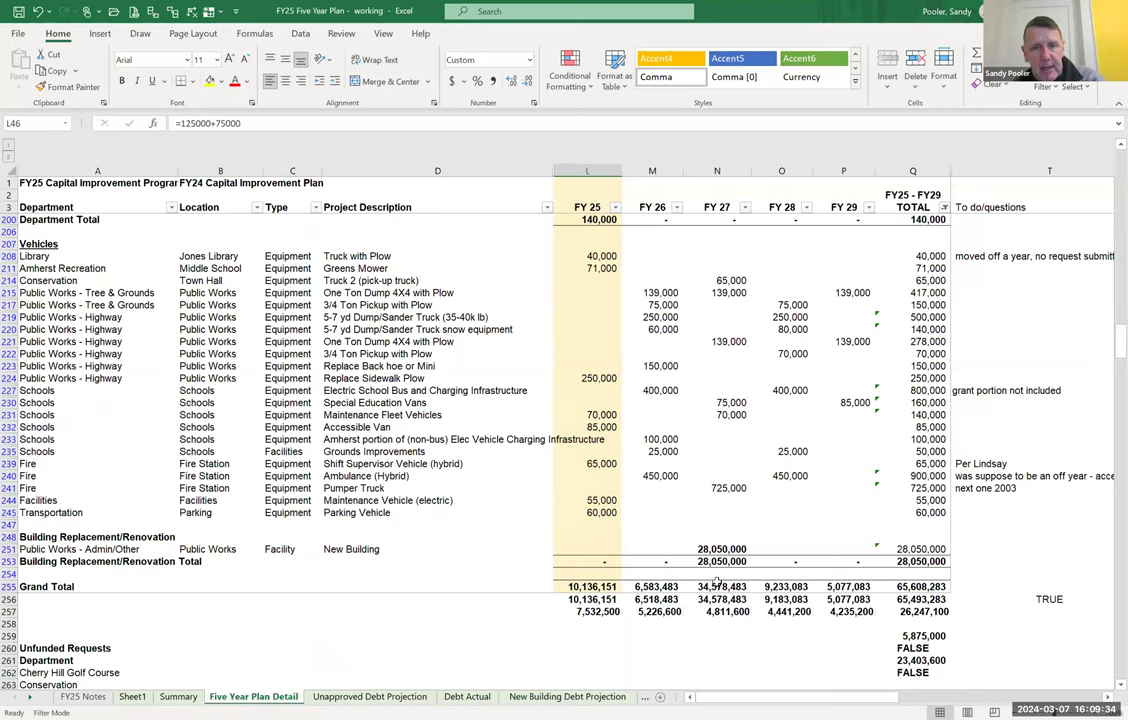
pyautogui.scroll(1, 716, 585)
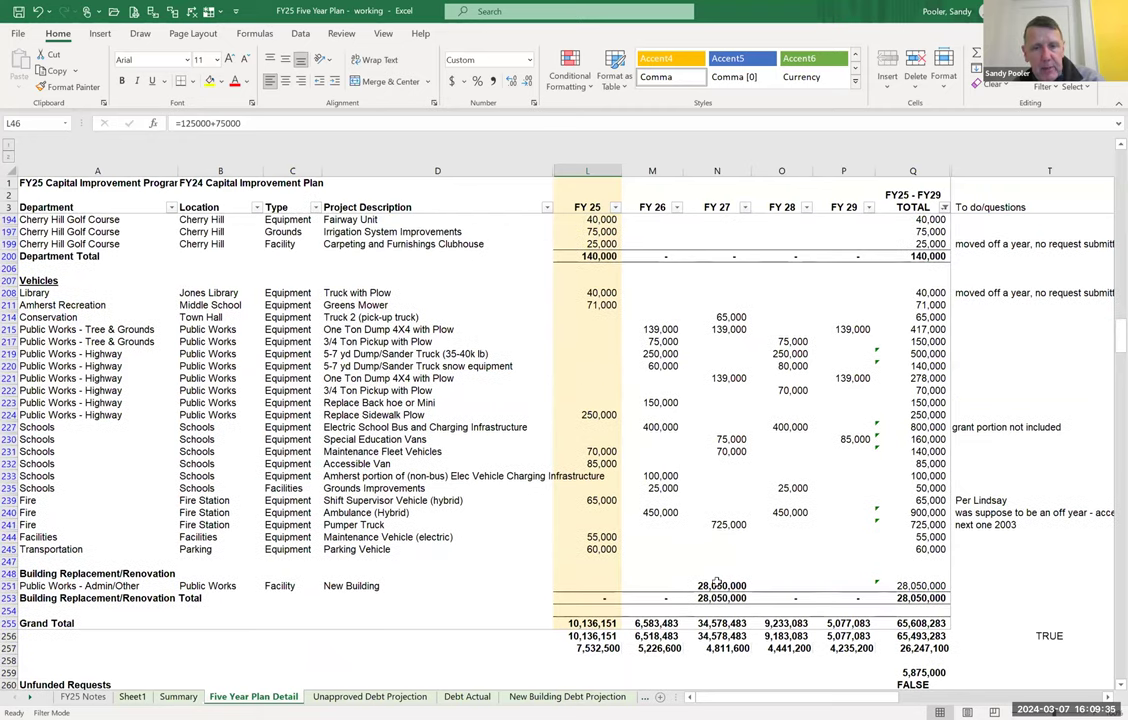
pyautogui.click(591, 622)
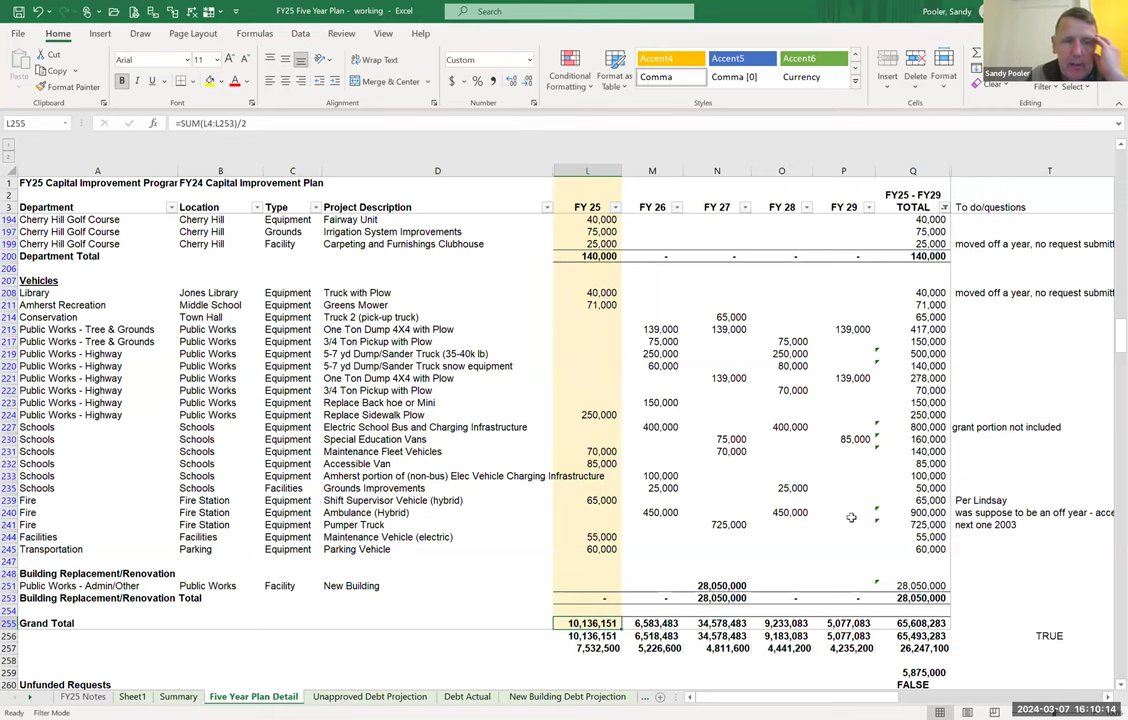
pyautogui.click(737, 585)
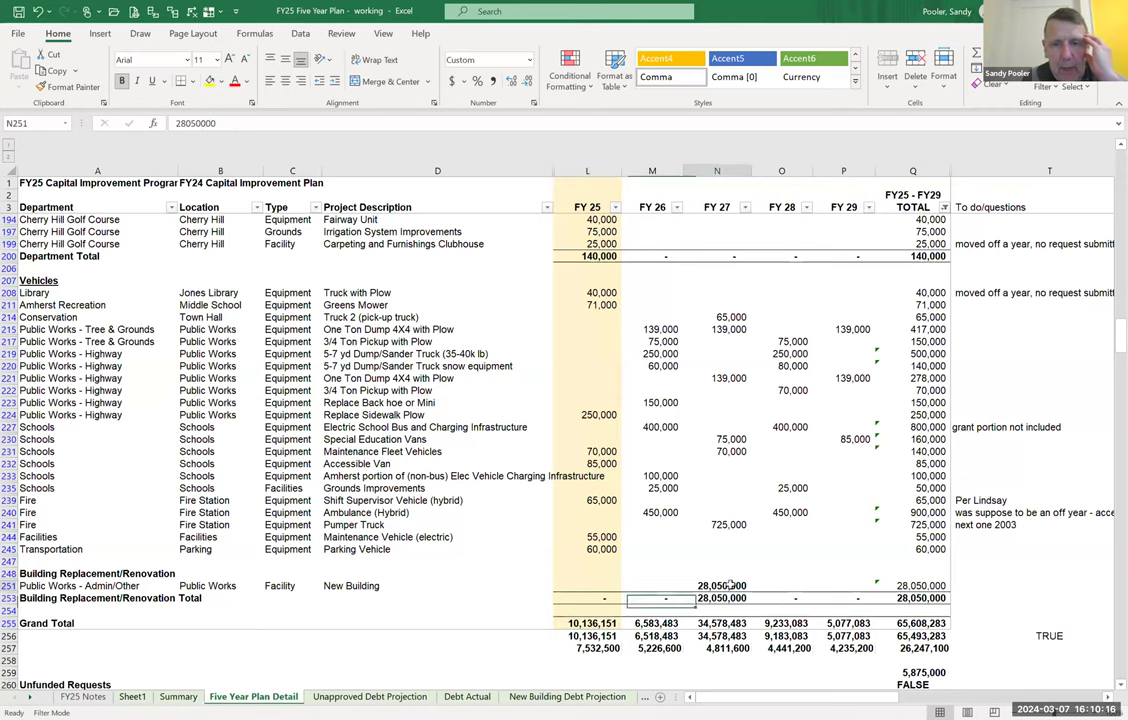